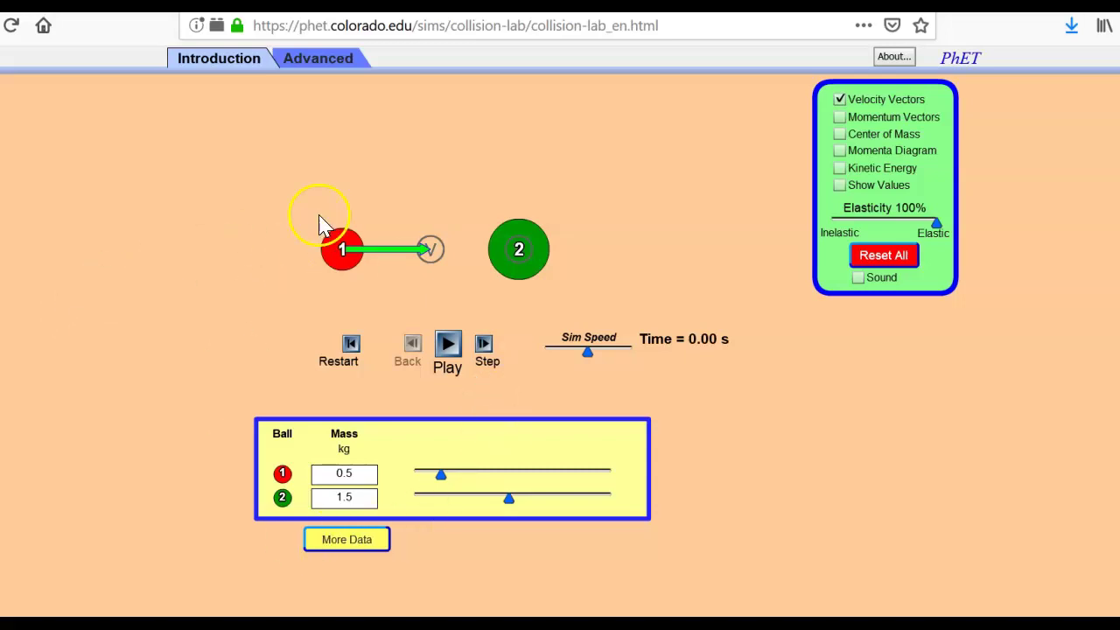
# Return to the Introduction screen and show the ball table's Position, Velocity and Momentum columns.
pyautogui.click(308, 70)
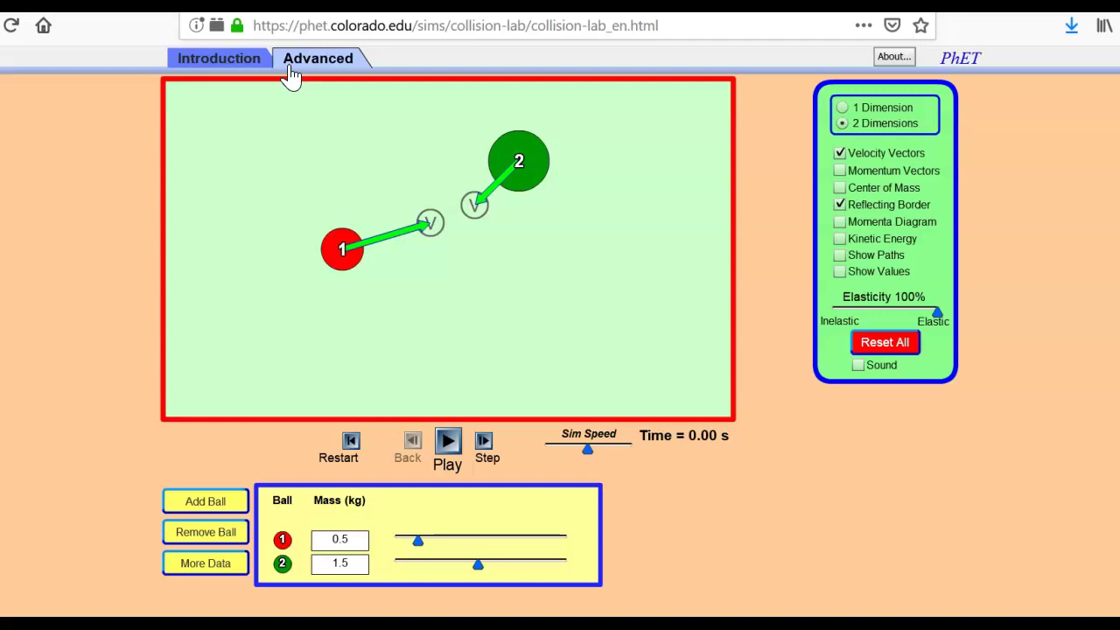
pyautogui.click(243, 69)
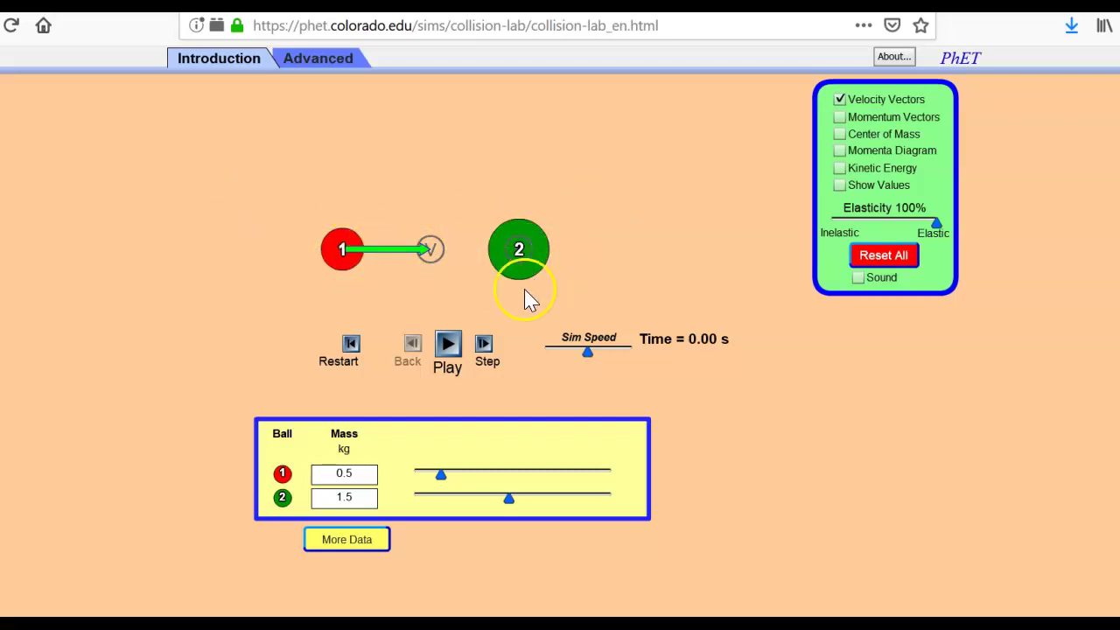
pyautogui.click(360, 543)
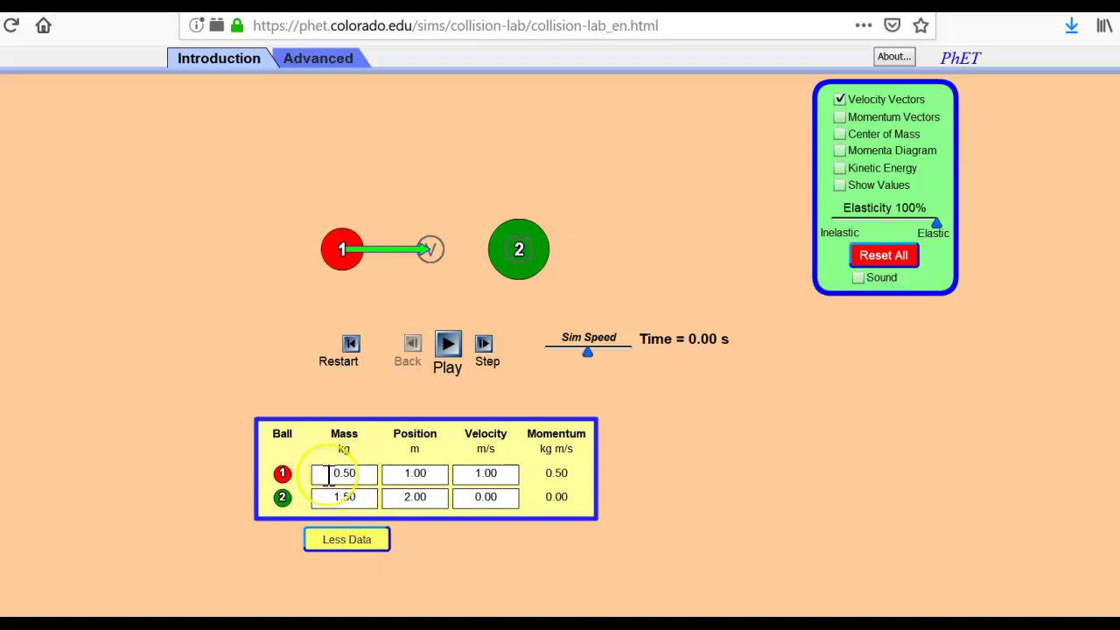
pyautogui.moveTo(328, 473); pyautogui.dragTo(368, 500)
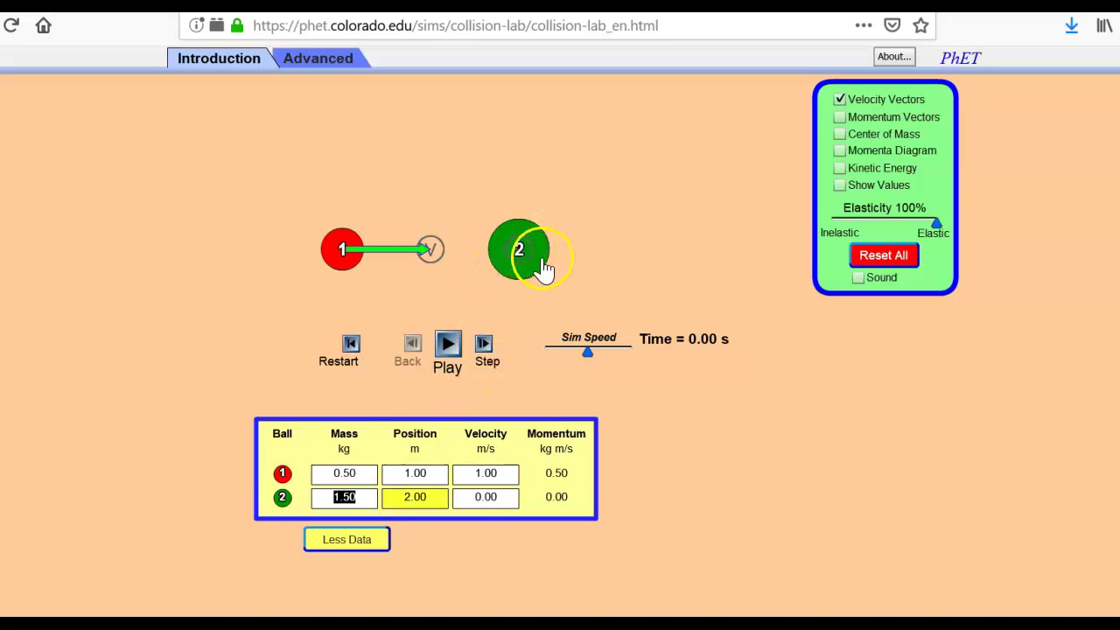
pyautogui.click(403, 496)
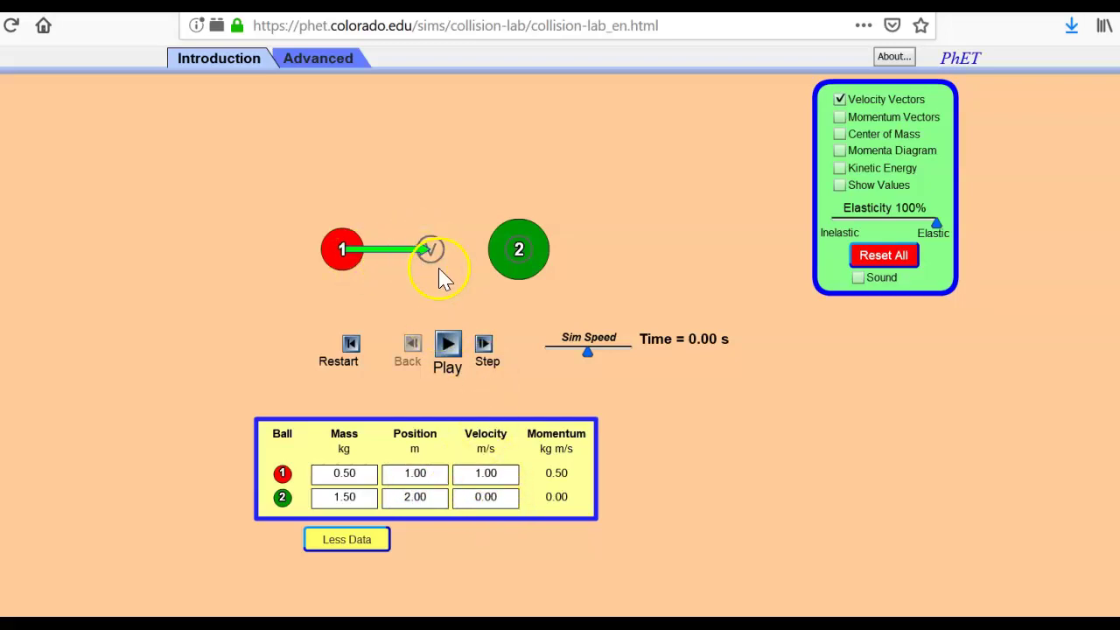
# Set ball 1's velocity to 2 m/s.
pyautogui.click(472, 472)
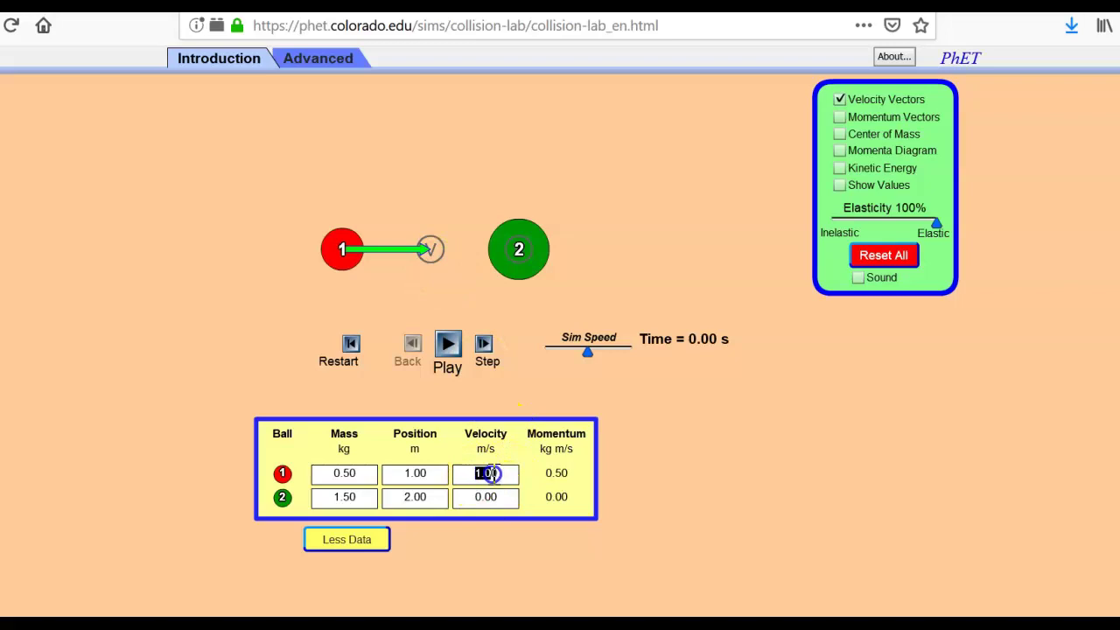
pyautogui.write('2')
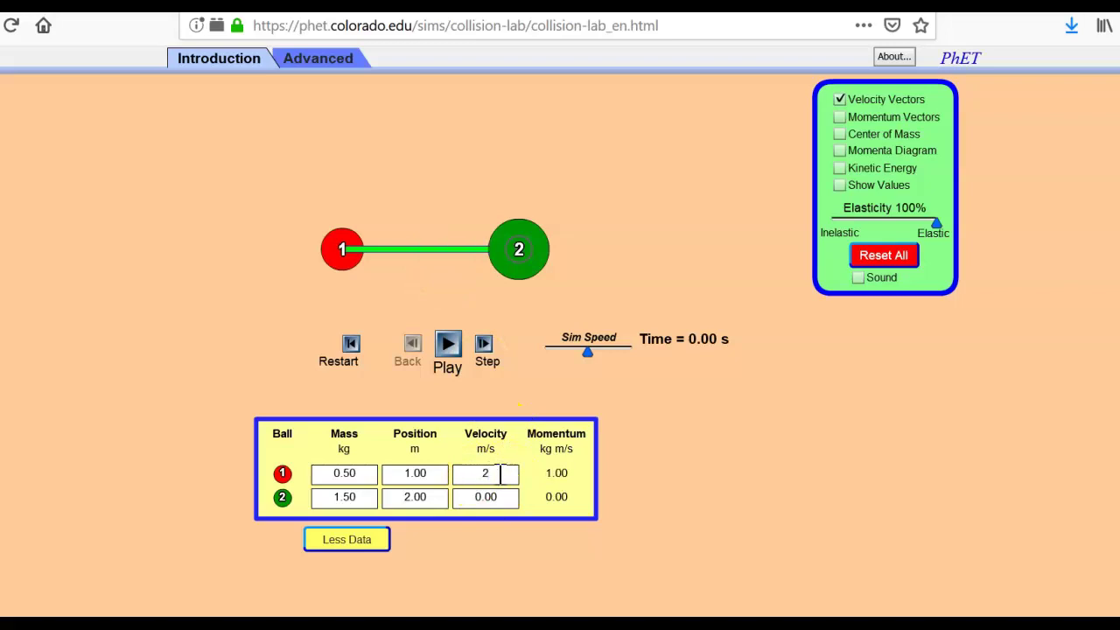
pyautogui.click(587, 238)
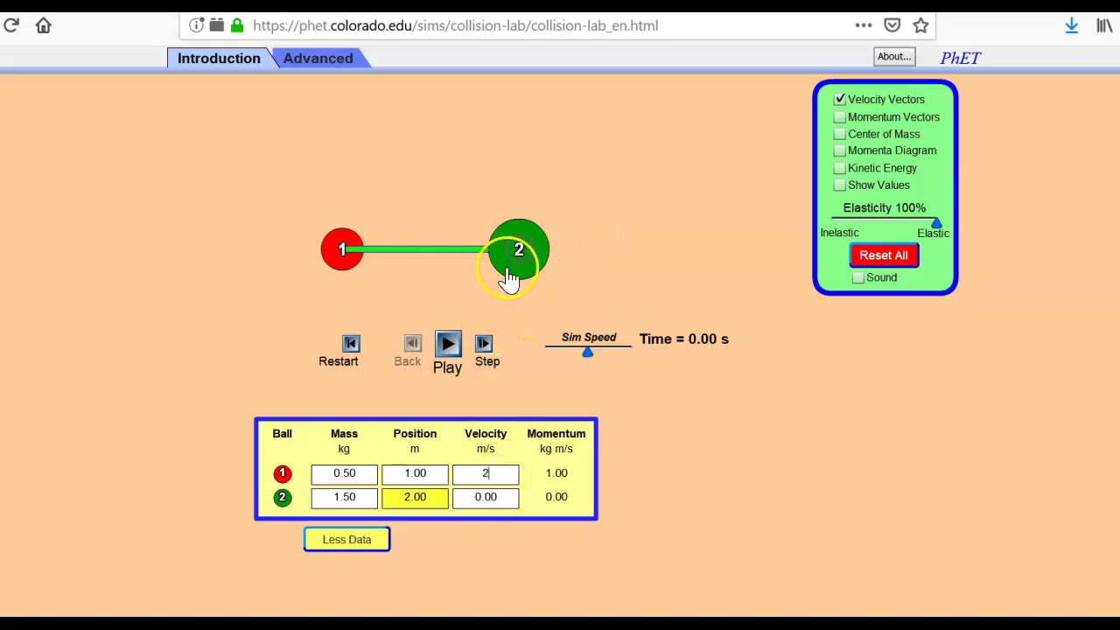
# Move ball 2 right to 2.72 m and ball 1 left to -0.28 m, keeping ball 2's velocity at 0.00.
pyautogui.moveTo(518, 256); pyautogui.dragTo(641, 254)
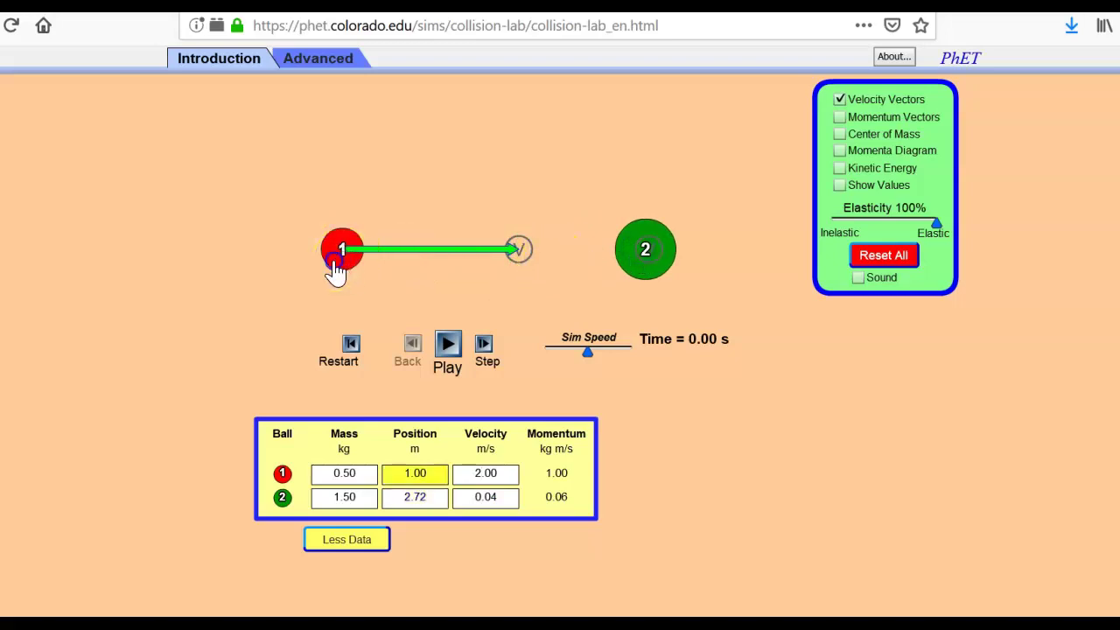
pyautogui.moveTo(337, 272); pyautogui.dragTo(116, 272)
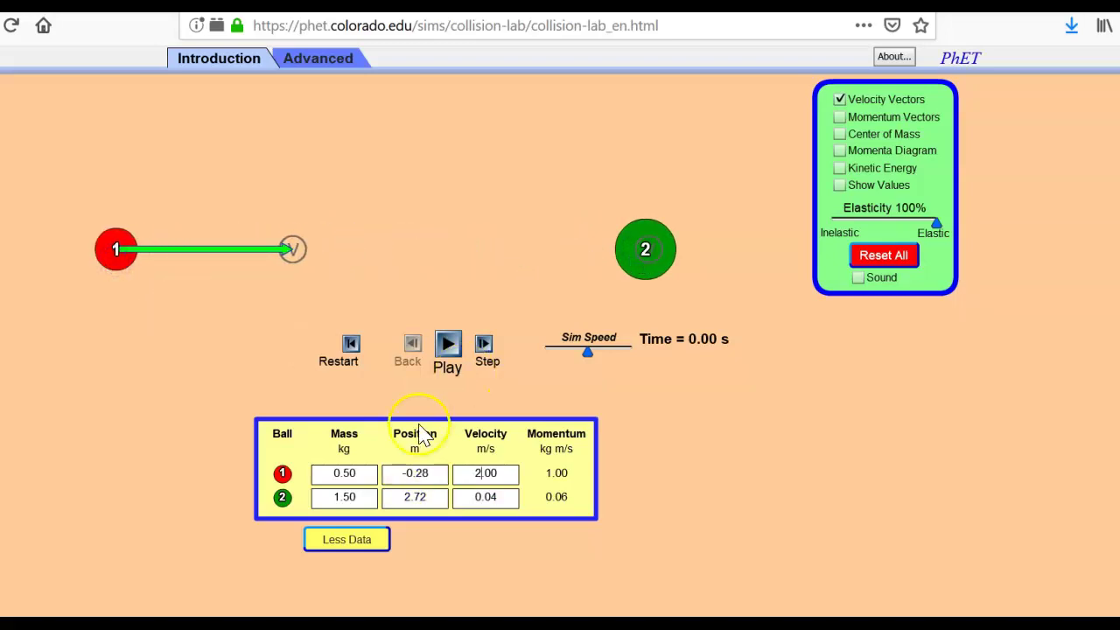
pyautogui.click(473, 473)
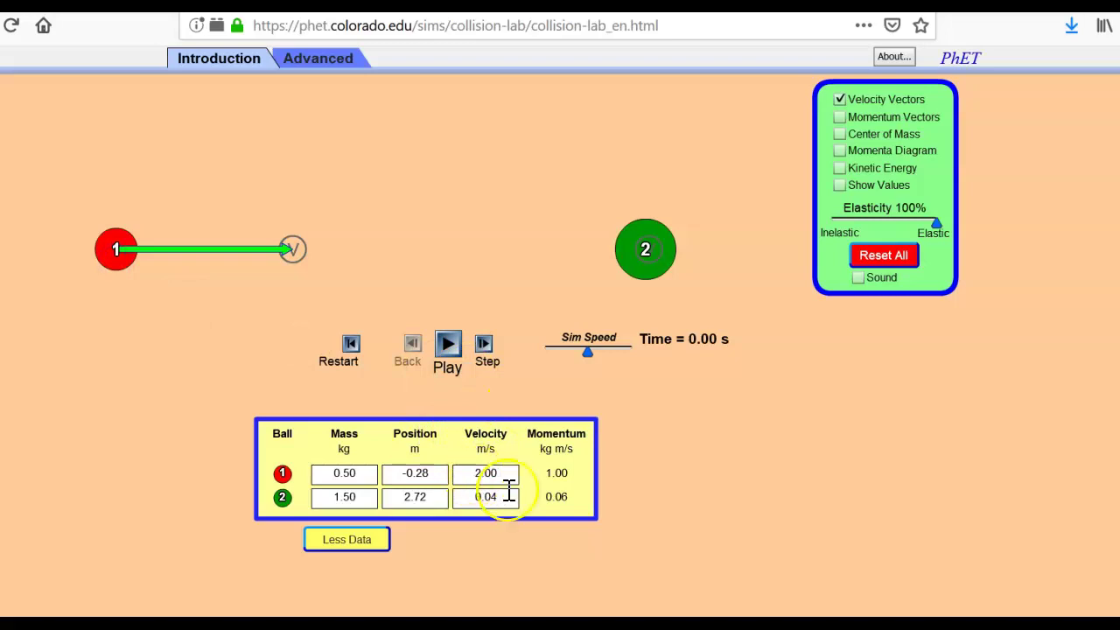
pyautogui.click(508, 494)
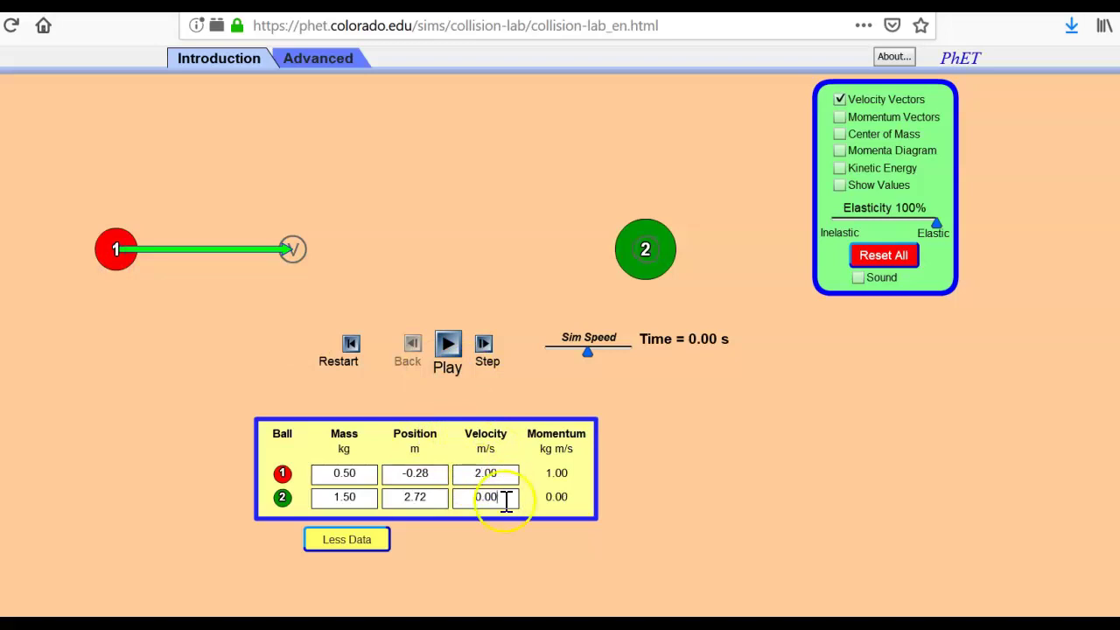
pyautogui.click(103, 254)
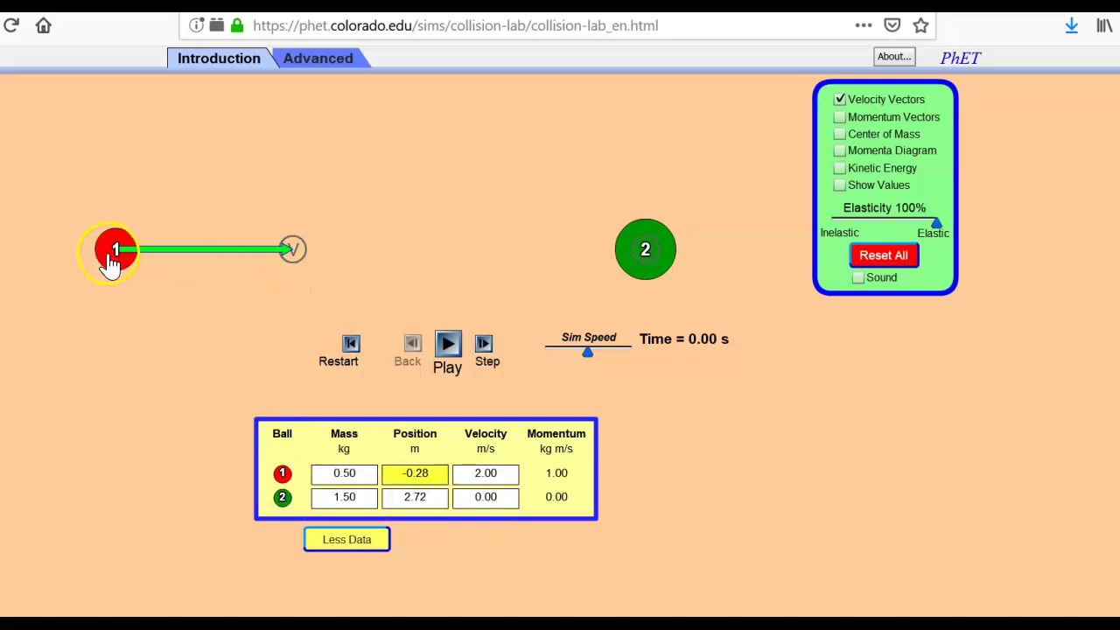
# Slow the Sim Speed slider slightly, leaving elasticity at 100%.
pyautogui.click(628, 262)
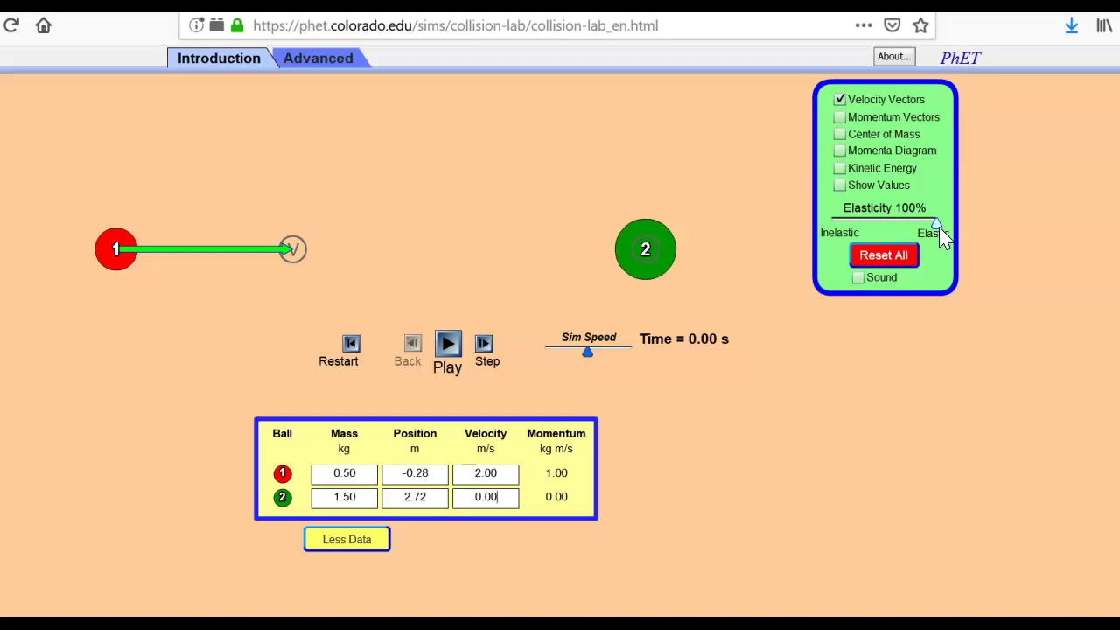
pyautogui.click(757, 349)
pyautogui.moveTo(586, 363); pyautogui.dragTo(570, 367)
pyautogui.click(447, 359)
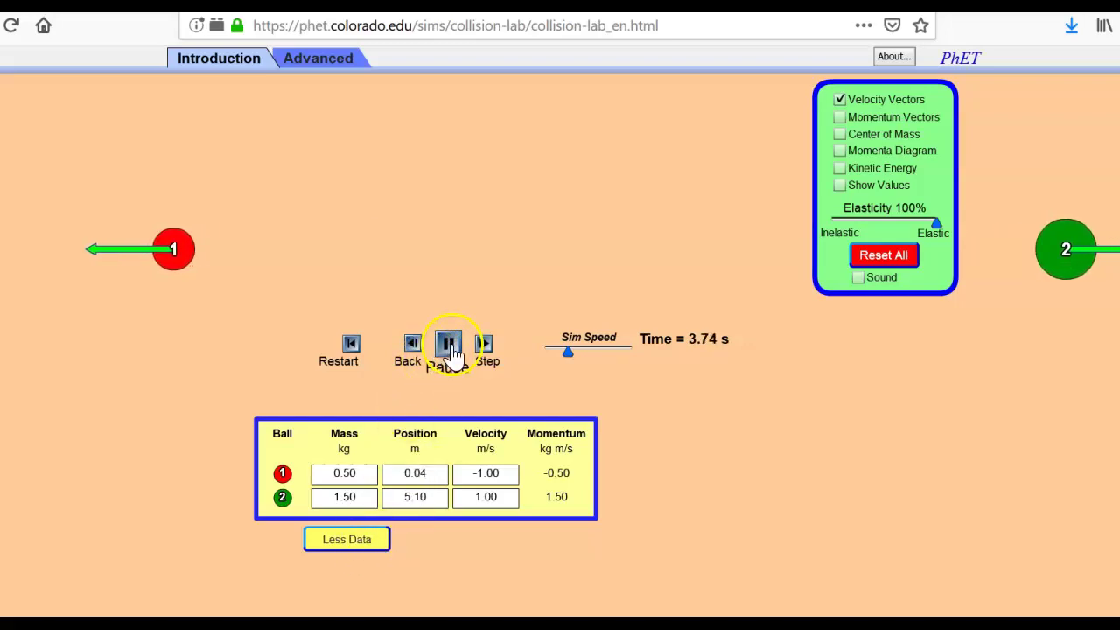
pyautogui.click(448, 344)
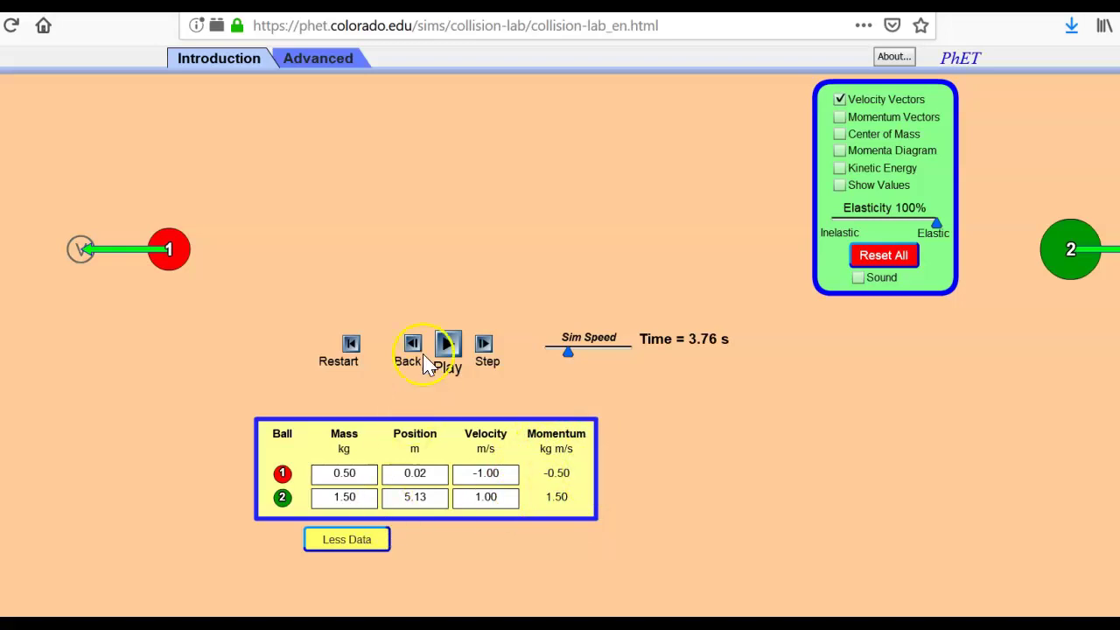
# Restart and replay the elastic collision, pausing at 2.24 s with velocities -1.00 and 1.00 m/s.
pyautogui.click(352, 349)
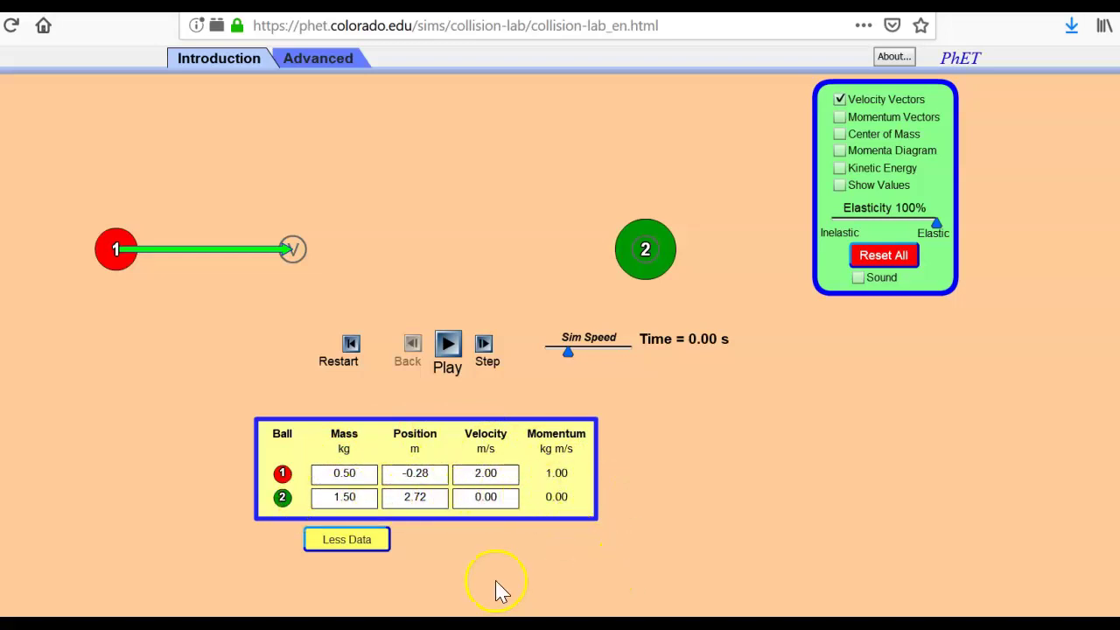
pyautogui.click(447, 345)
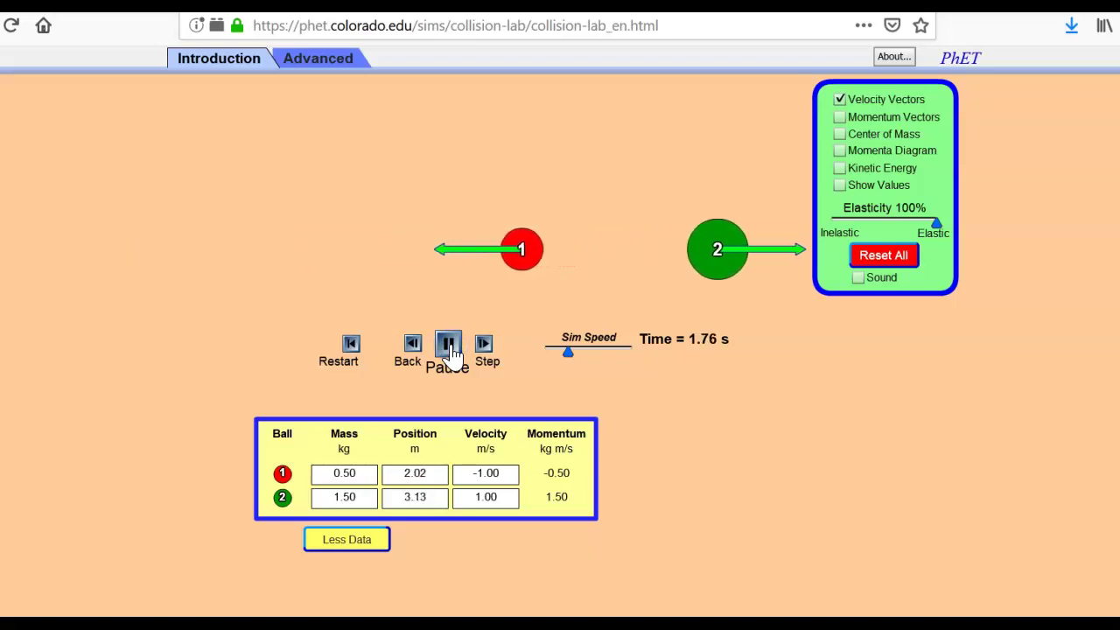
pyautogui.click(446, 343)
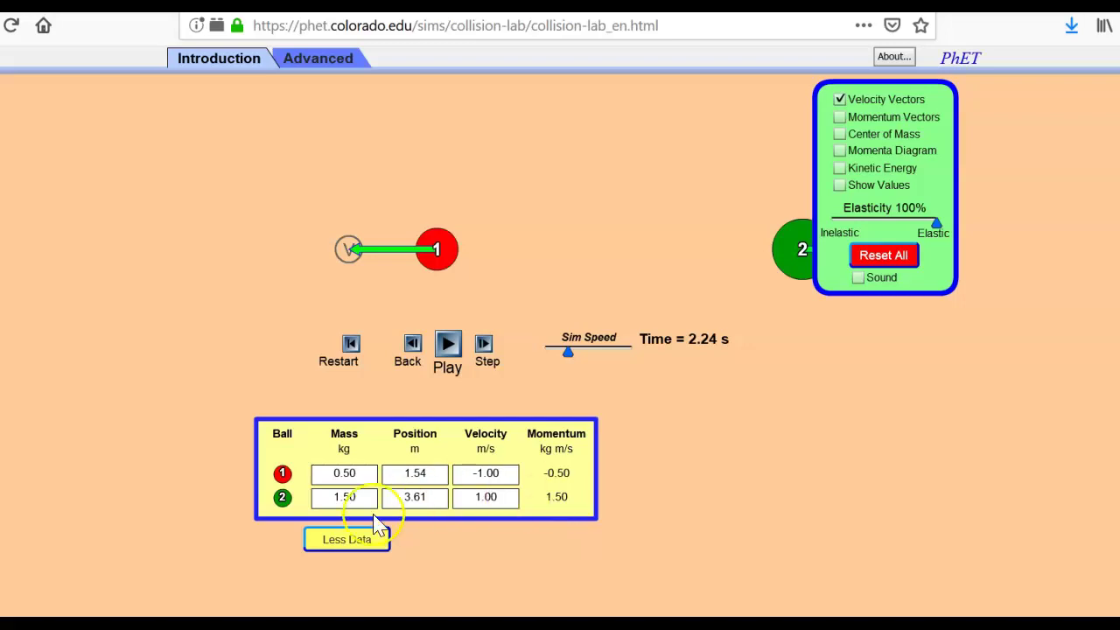
# Set elasticity to 50%, run the collision and pause at 1.94 s (-0.25 and 0.75 m/s).
pyautogui.click(351, 346)
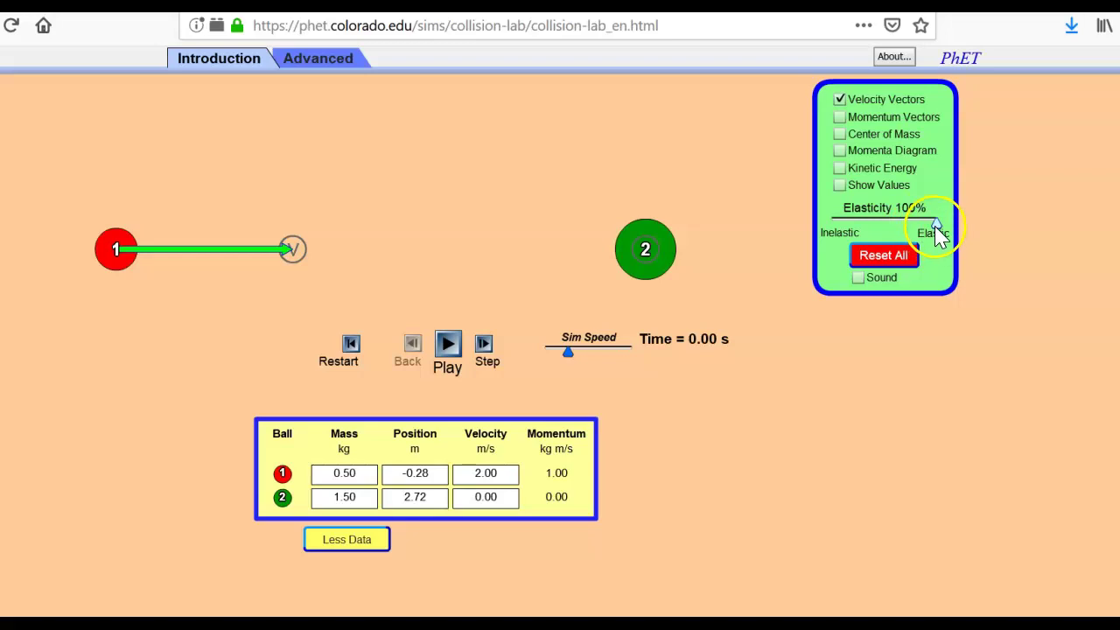
pyautogui.moveTo(935, 228); pyautogui.dragTo(884, 230)
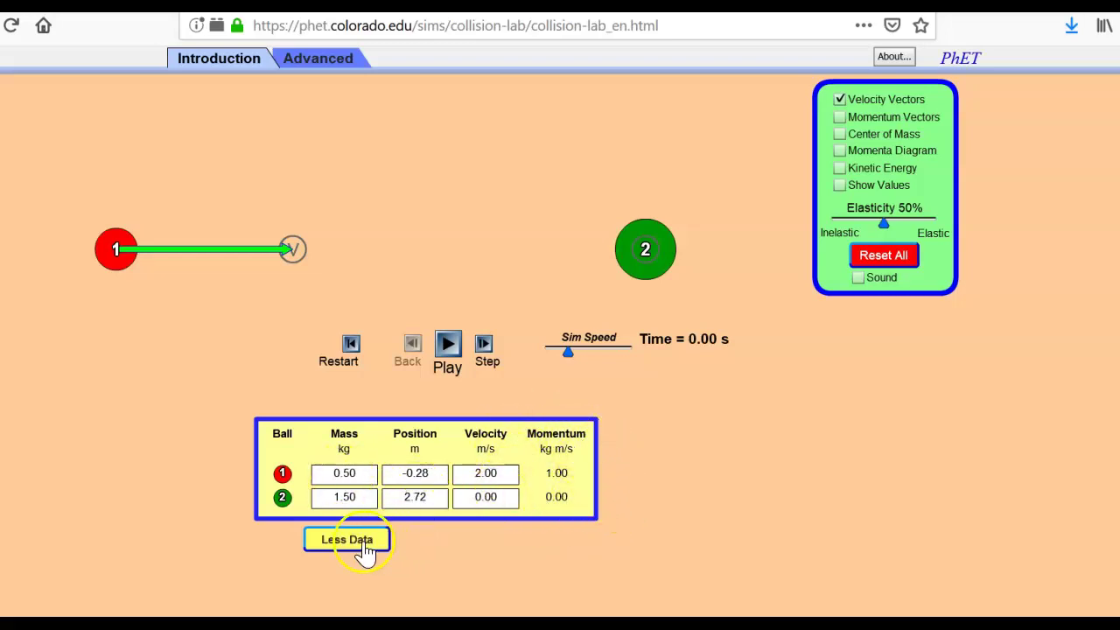
pyautogui.click(448, 350)
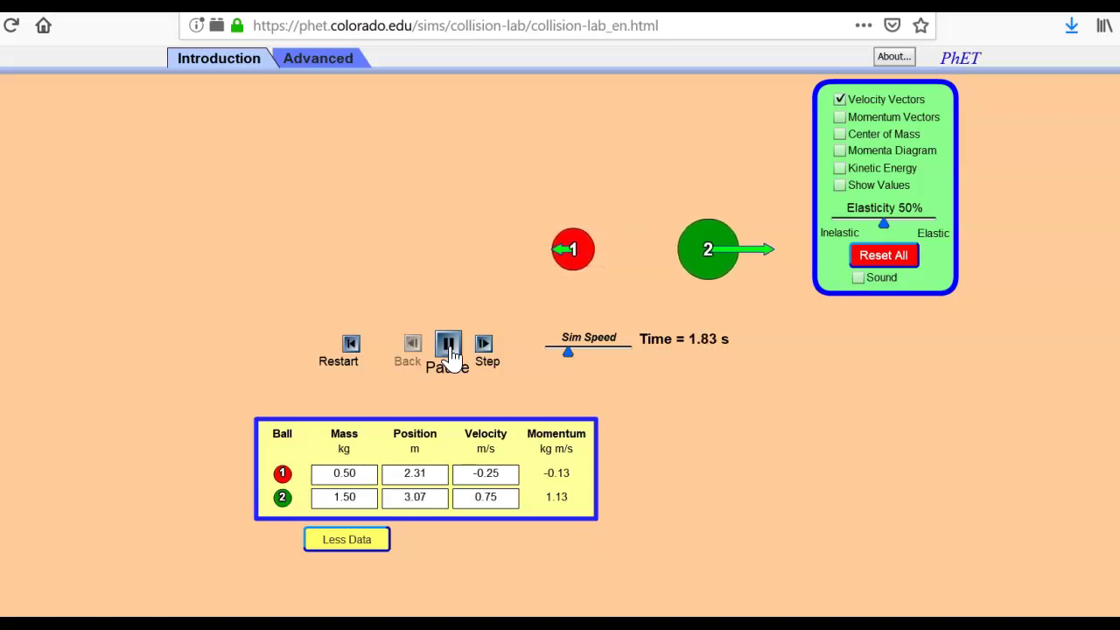
pyautogui.click(447, 345)
pyautogui.click(594, 238)
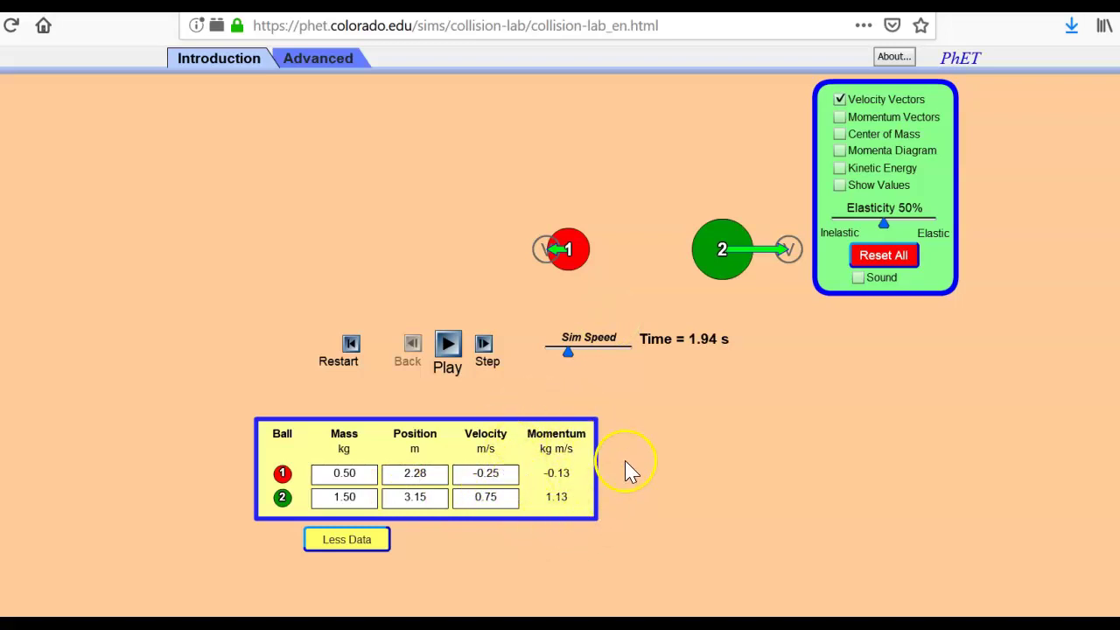
pyautogui.click(534, 545)
# Set elasticity to 0%, run the collision and pause at 2.08 s with both balls at 0.50 m/s.
pyautogui.click(347, 350)
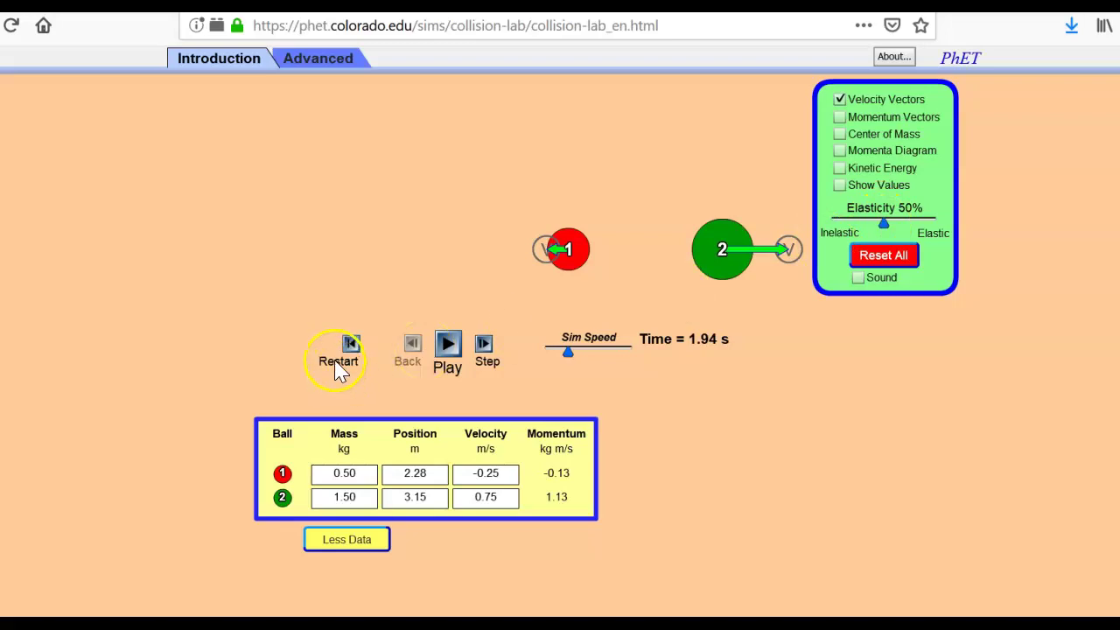
pyautogui.click(884, 226)
pyautogui.moveTo(883, 225); pyautogui.dragTo(833, 235)
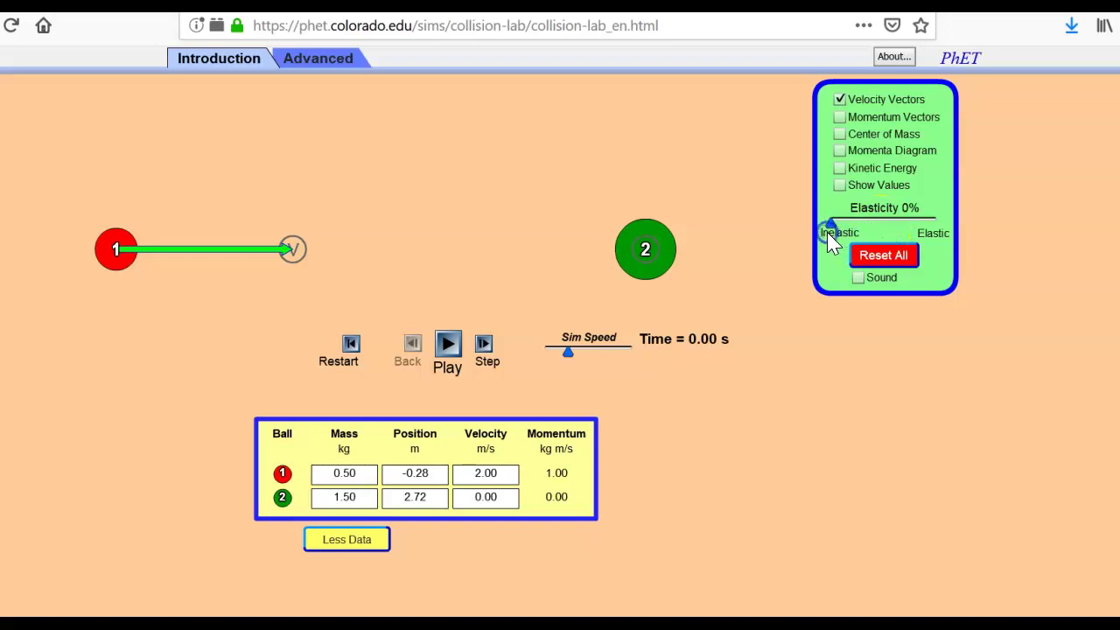
pyautogui.click(459, 359)
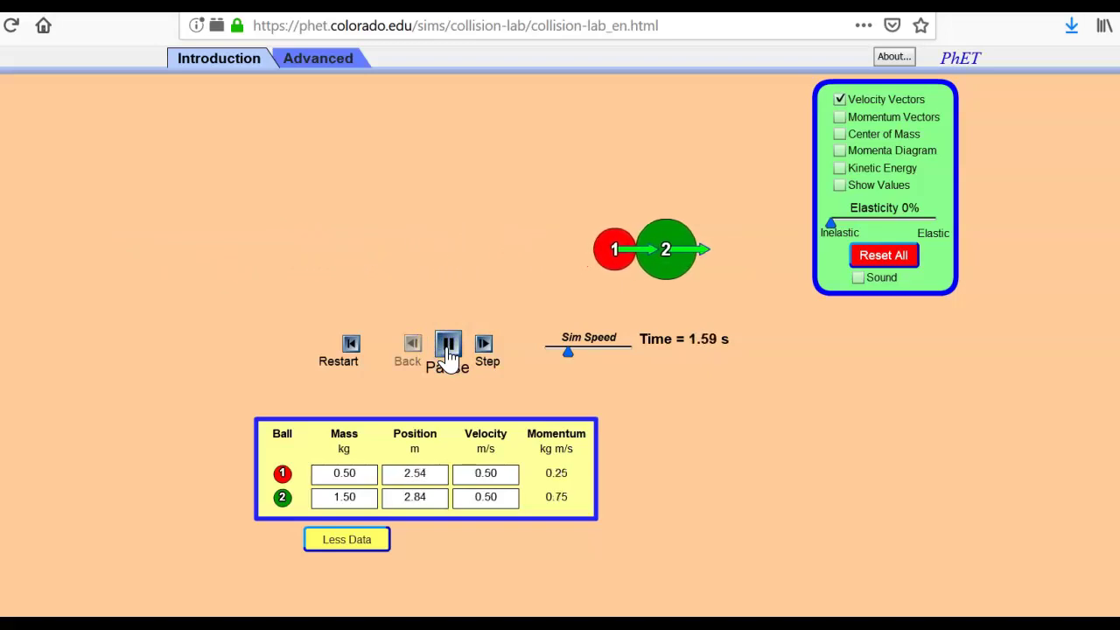
pyautogui.click(448, 345)
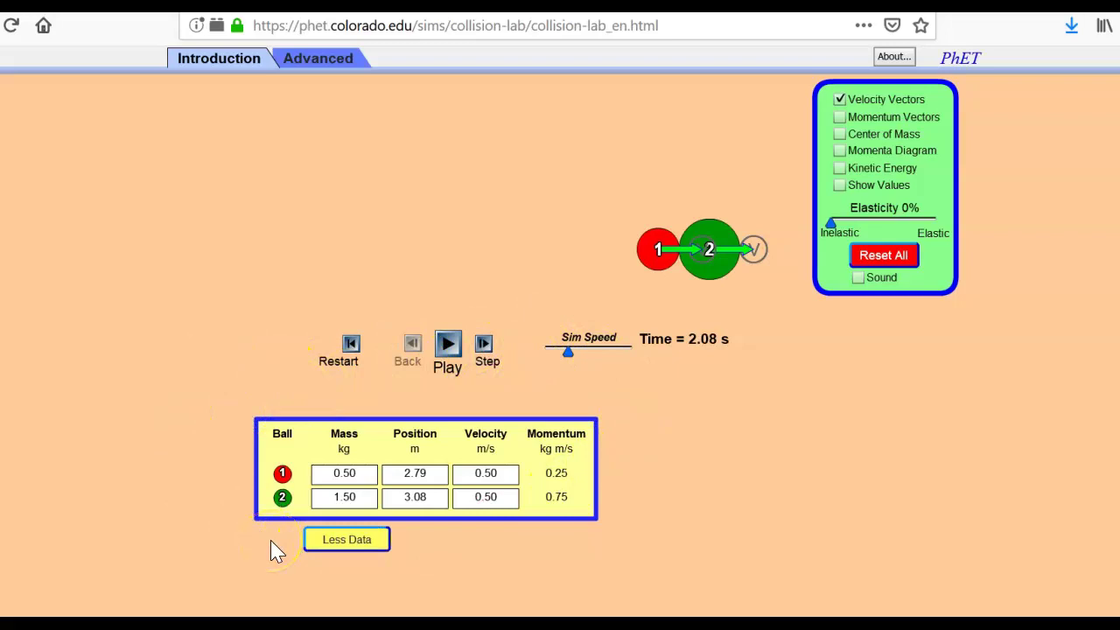
# Restart, enter -1.00 m/s for ball 2's velocity and return elasticity to 100%.
pyautogui.click(350, 348)
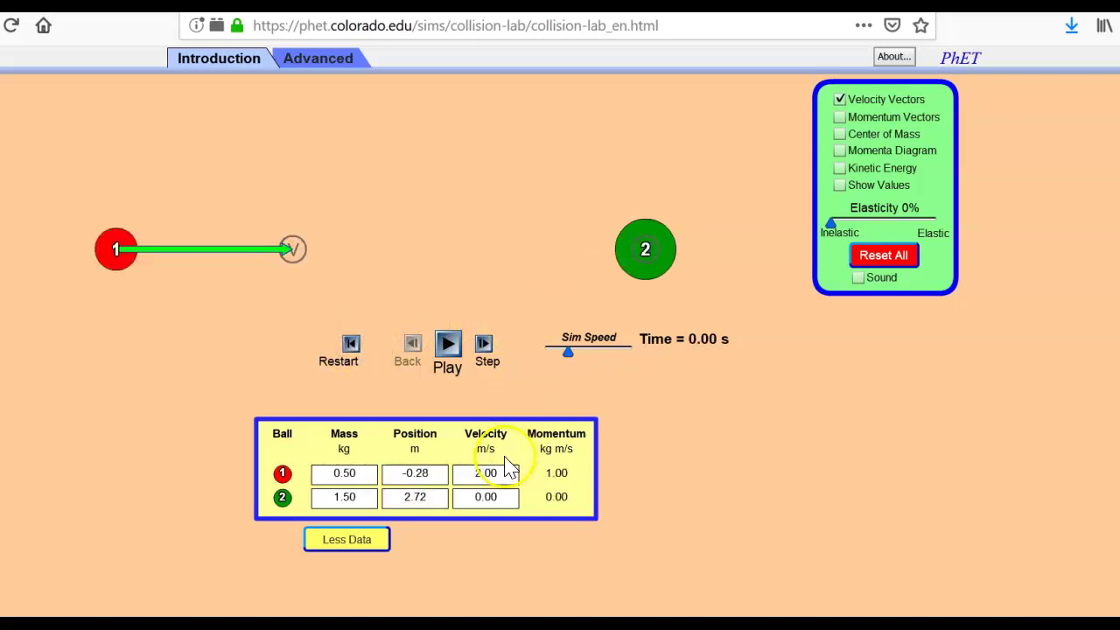
pyautogui.moveTo(470, 497); pyautogui.dragTo(509, 497)
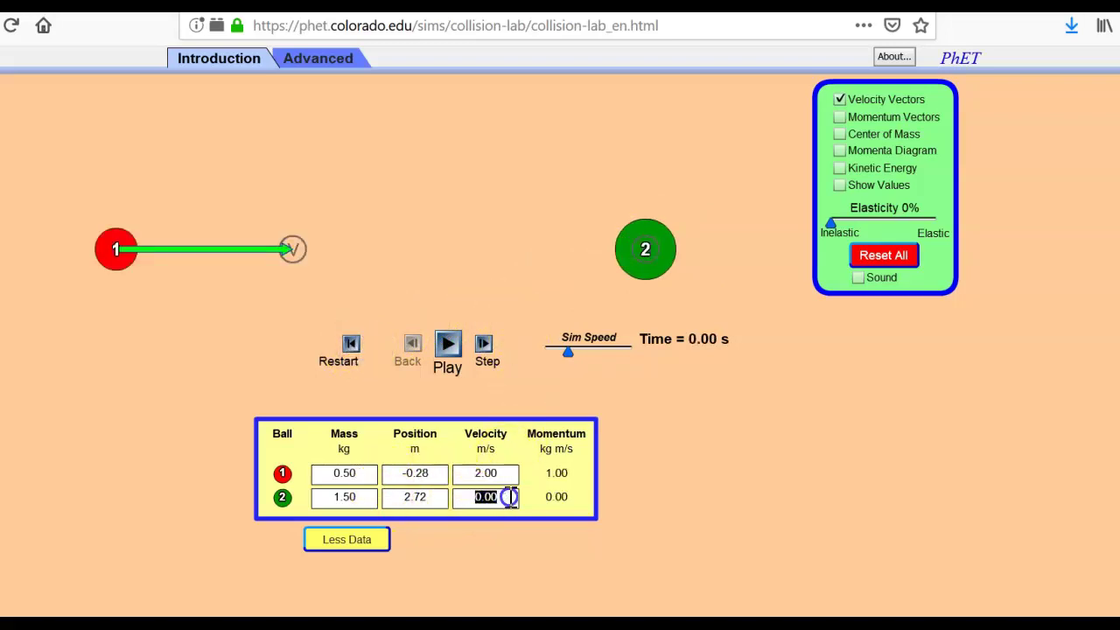
pyautogui.write('-1')
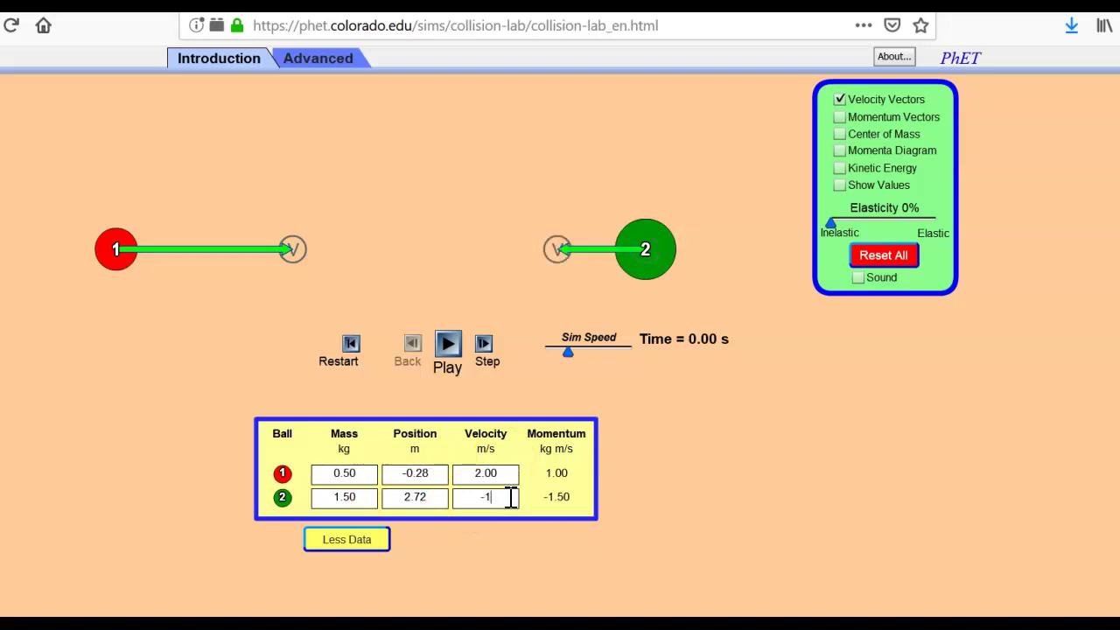
pyautogui.write('.00')
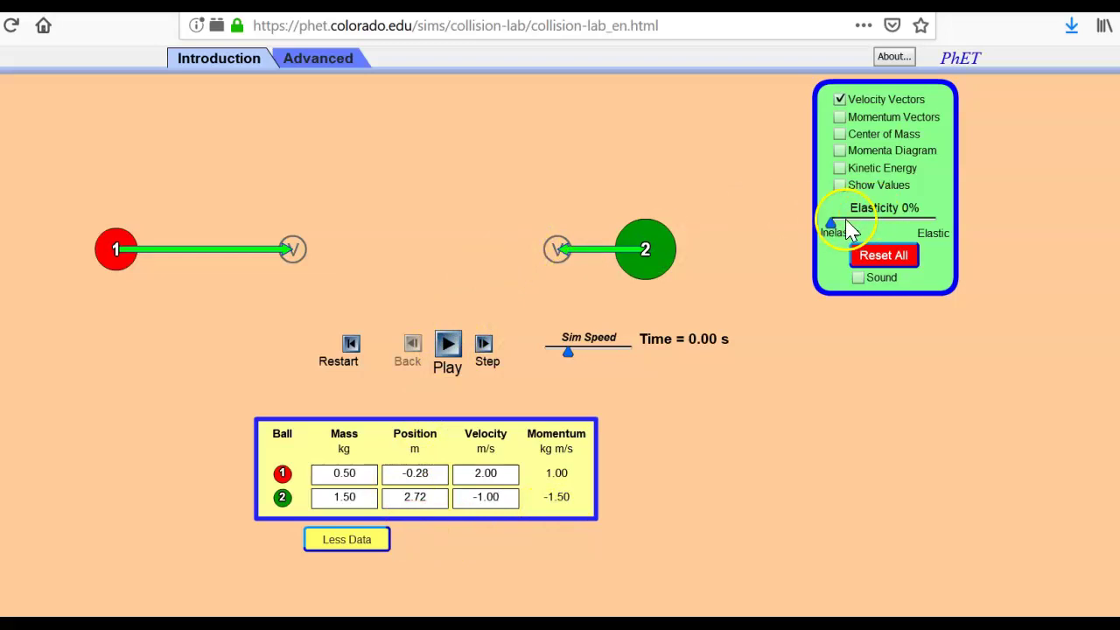
pyautogui.moveTo(826, 220); pyautogui.dragTo(954, 232)
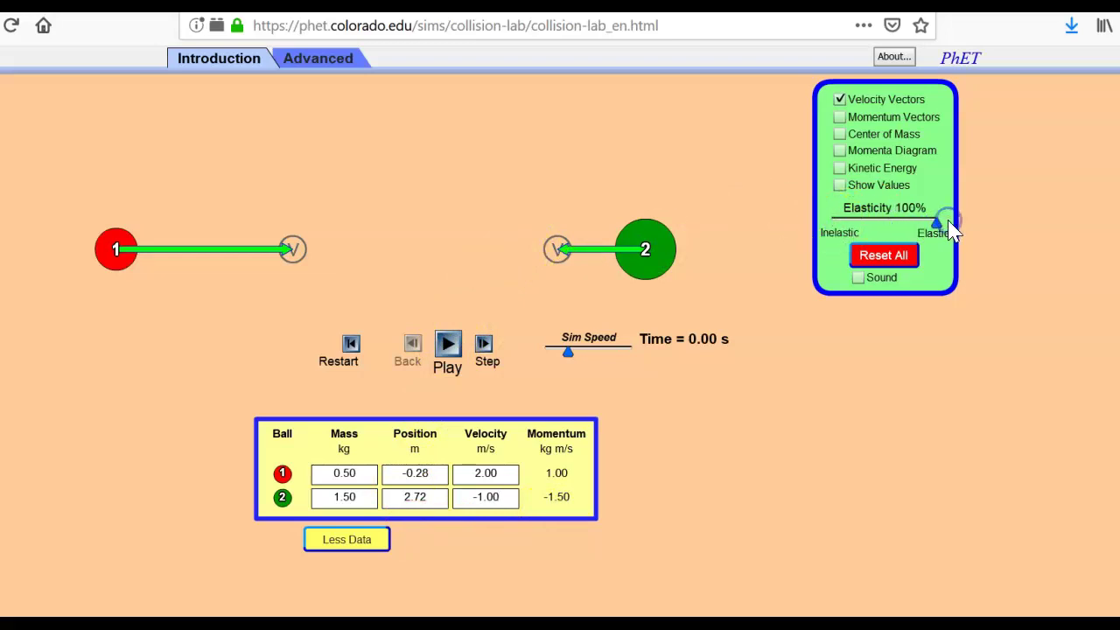
pyautogui.click(938, 220)
pyautogui.click(341, 544)
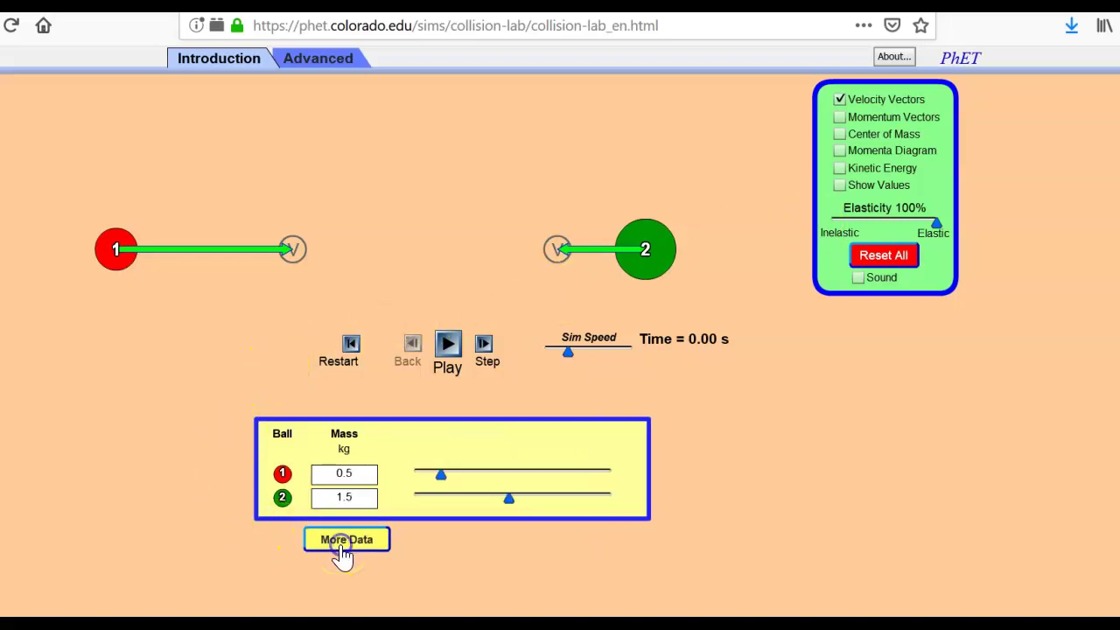
pyautogui.click(342, 546)
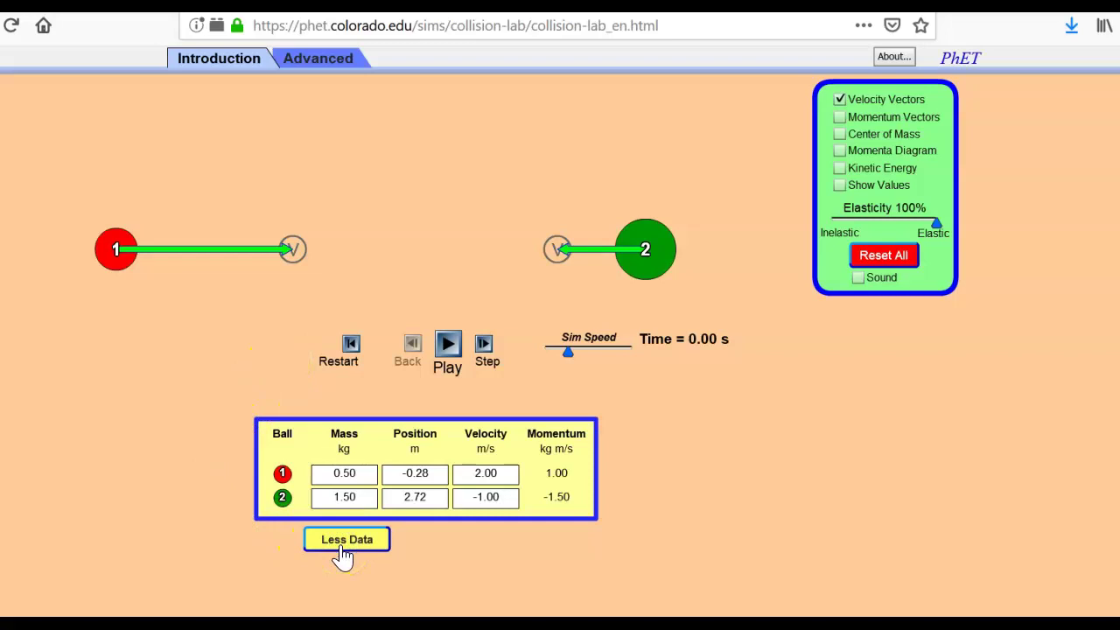
pyautogui.click(342, 546)
pyautogui.click(342, 546)
pyautogui.click(87, 509)
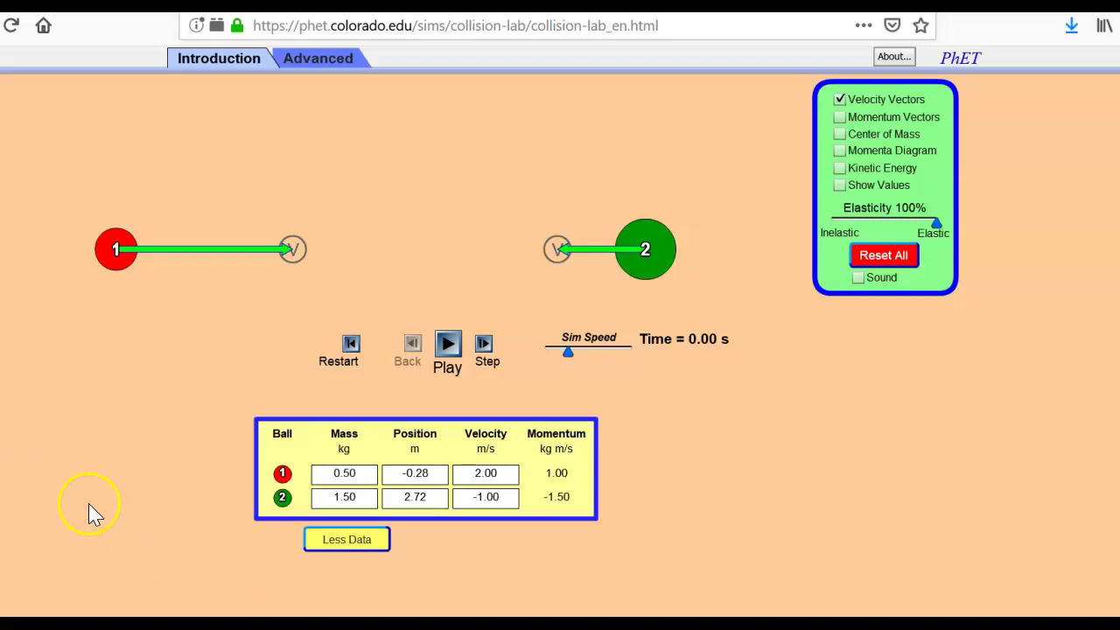